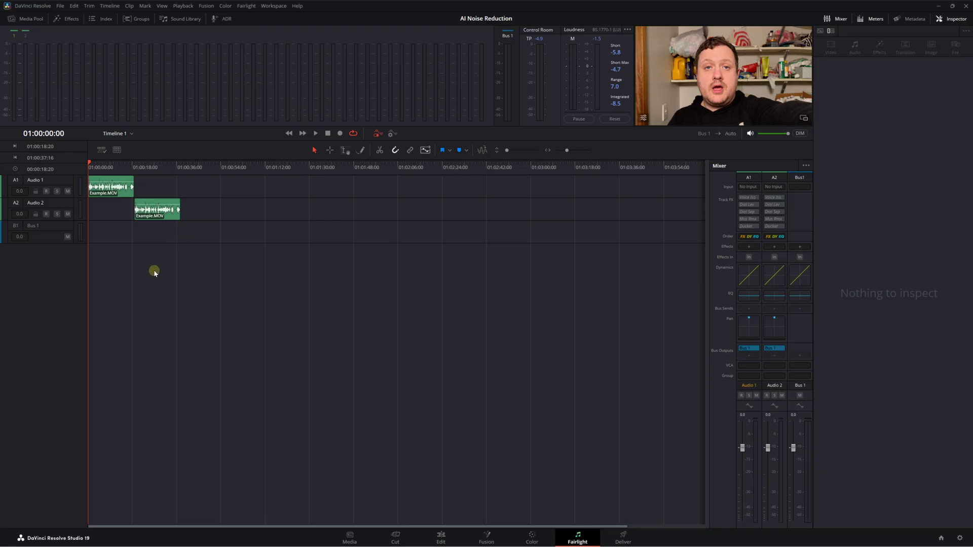
- Turn on Voice Isolation for the Audio 1 track and open its settings window
{"action": "left_click", "coordinate": [54, 183]}
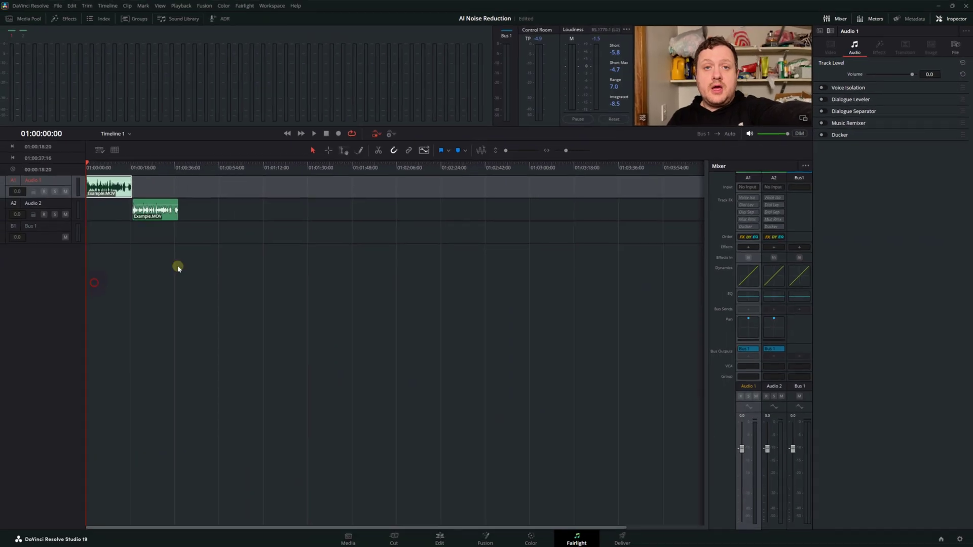
{"action": "left_click", "coordinate": [176, 265]}
{"action": "left_click", "coordinate": [110, 190]}
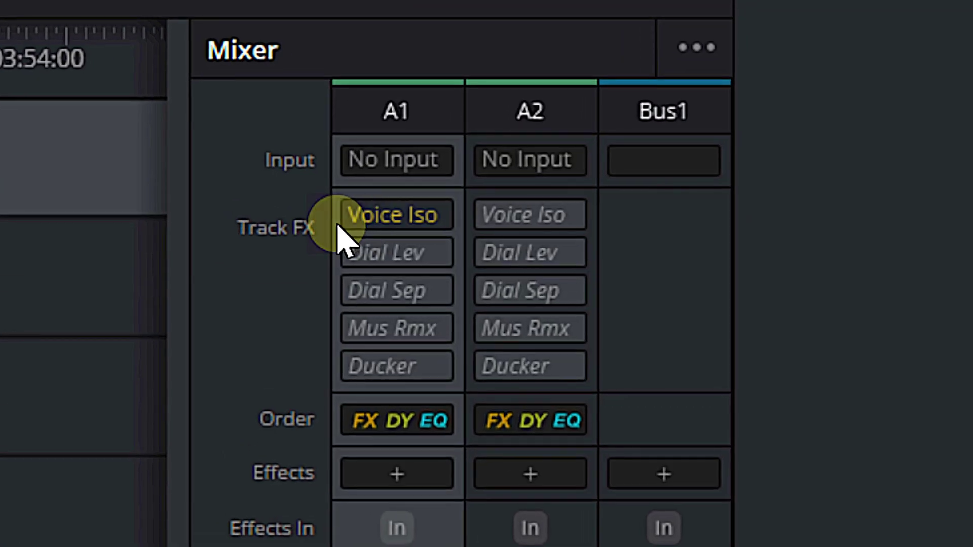
{"action": "mouse_move", "coordinate": [361, 242]}
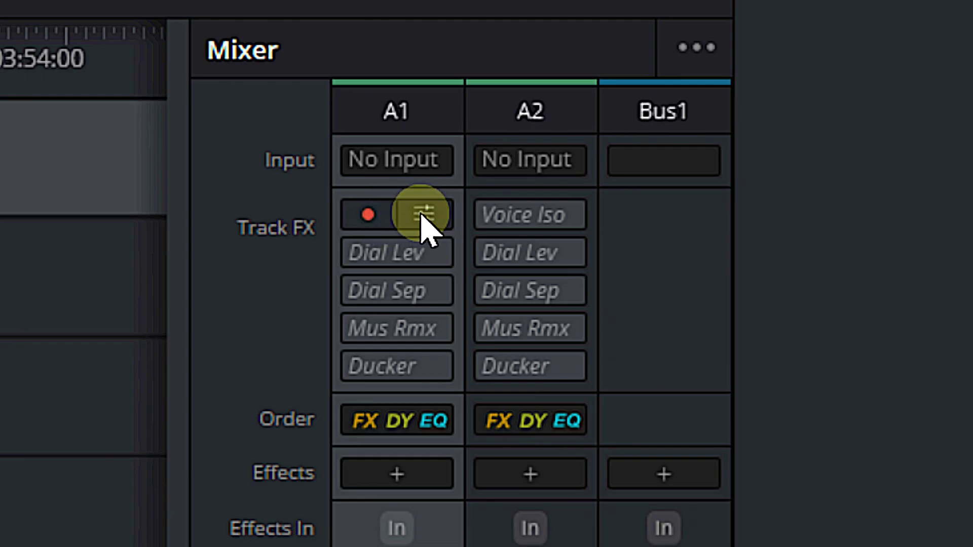
{"action": "left_click", "coordinate": [422, 215]}
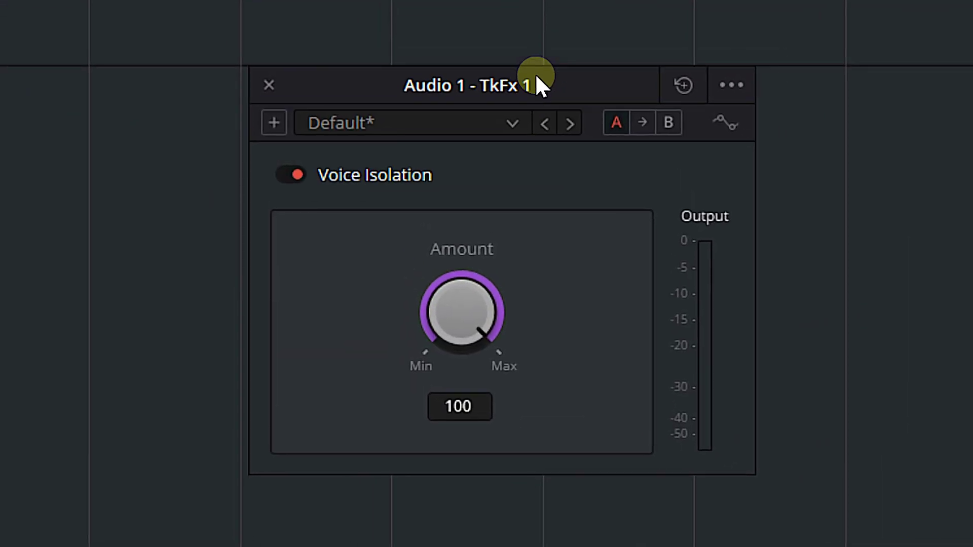
{"action": "left_click_drag", "start_coordinate": [537, 77], "coordinate": [514, 73]}
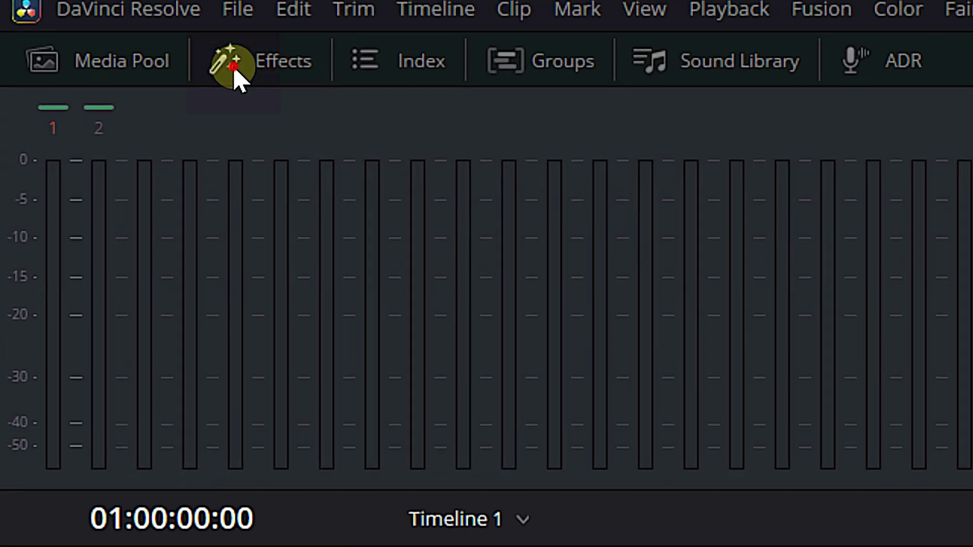
- Search the VST effects for "clarity" and add Clarity Vx Pro Mono to the Audio 2 track
{"action": "left_click", "coordinate": [235, 68]}
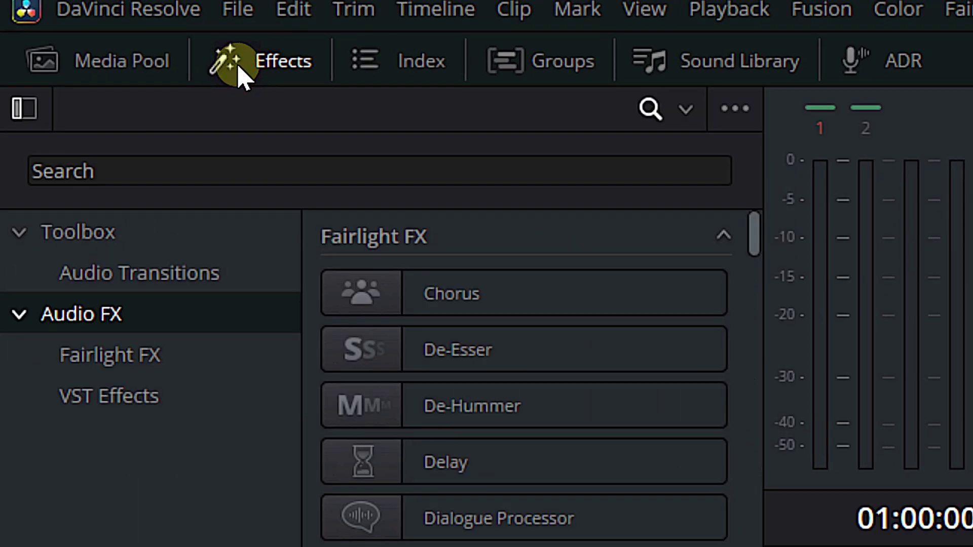
{"action": "left_click", "coordinate": [102, 402]}
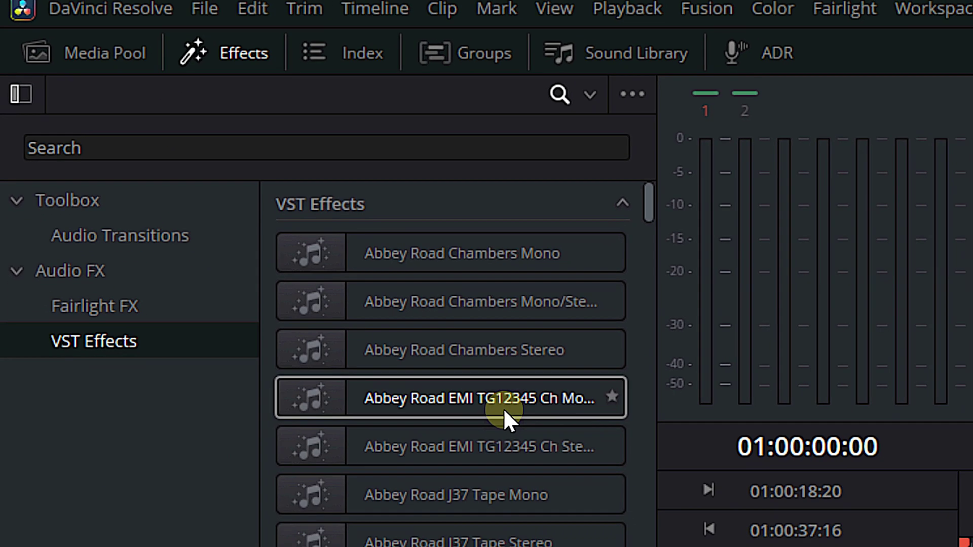
{"action": "scroll", "coordinate": [510, 484], "scroll_direction": "down", "scroll_amount": 15}
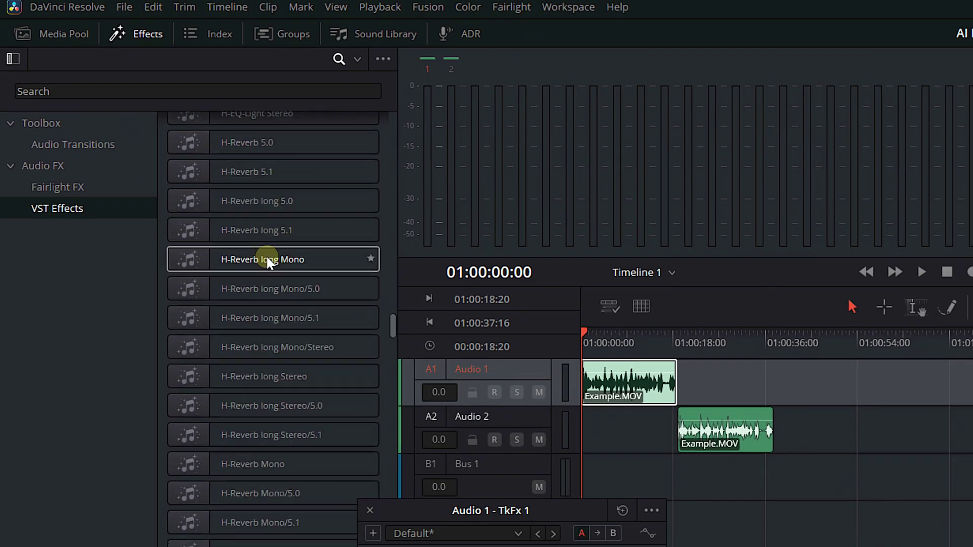
{"action": "scroll", "coordinate": [266, 258], "scroll_direction": "up", "scroll_amount": 15}
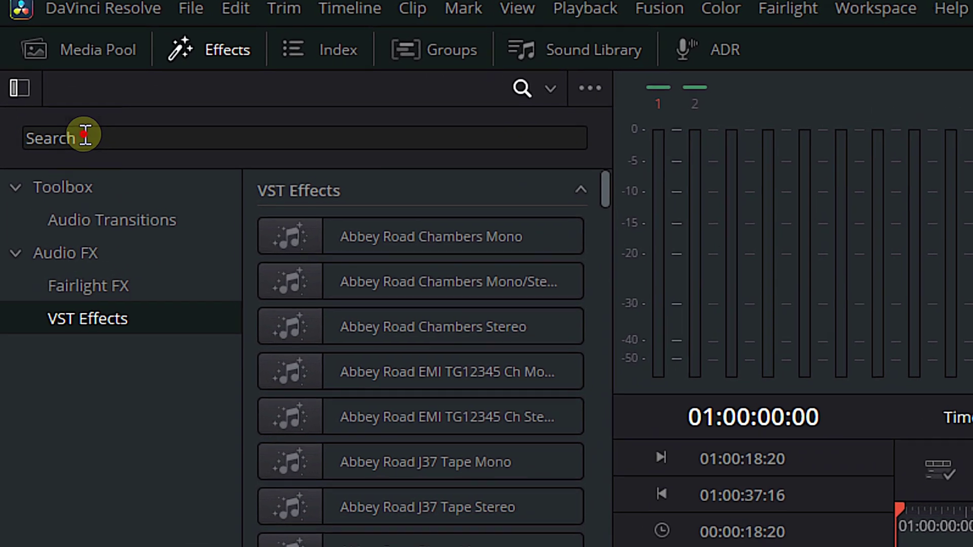
{"action": "left_click", "coordinate": [69, 112]}
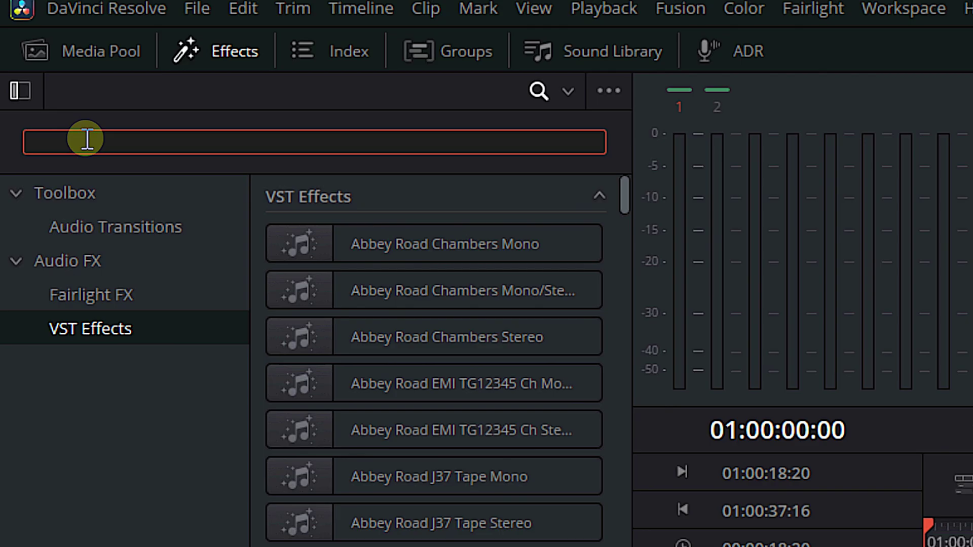
{"action": "type", "text": "clarity"}
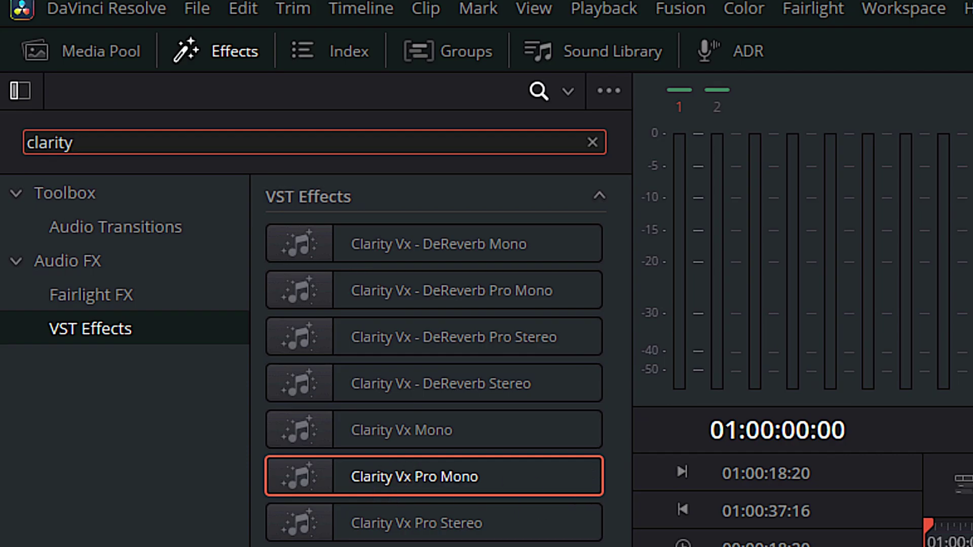
{"action": "left_click_drag", "start_coordinate": [397, 475], "coordinate": [255, 207]}
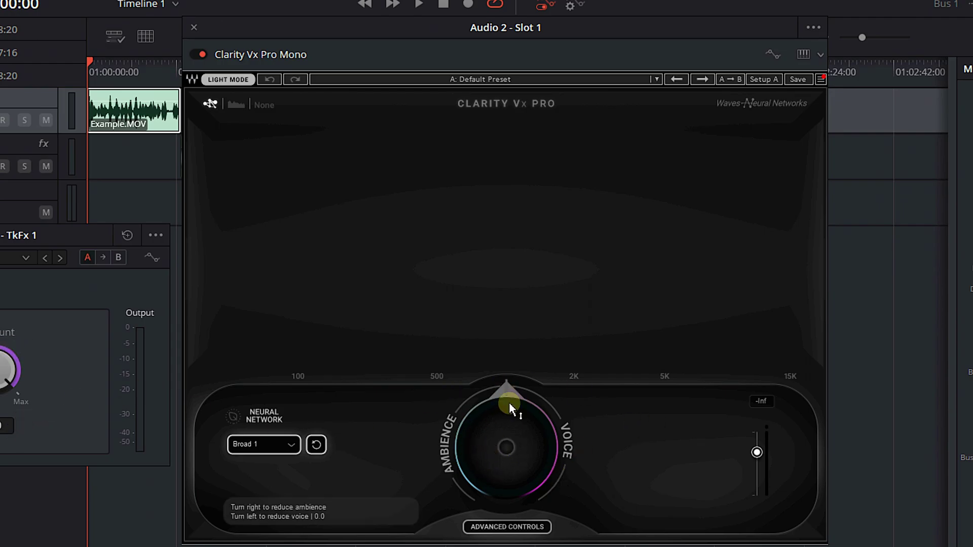
- Try the Clarity Vx Pro ambience/voice knob at 100 and -100, and return it to 0
{"action": "left_click_drag", "start_coordinate": [503, 474], "coordinate": [503, 386]}
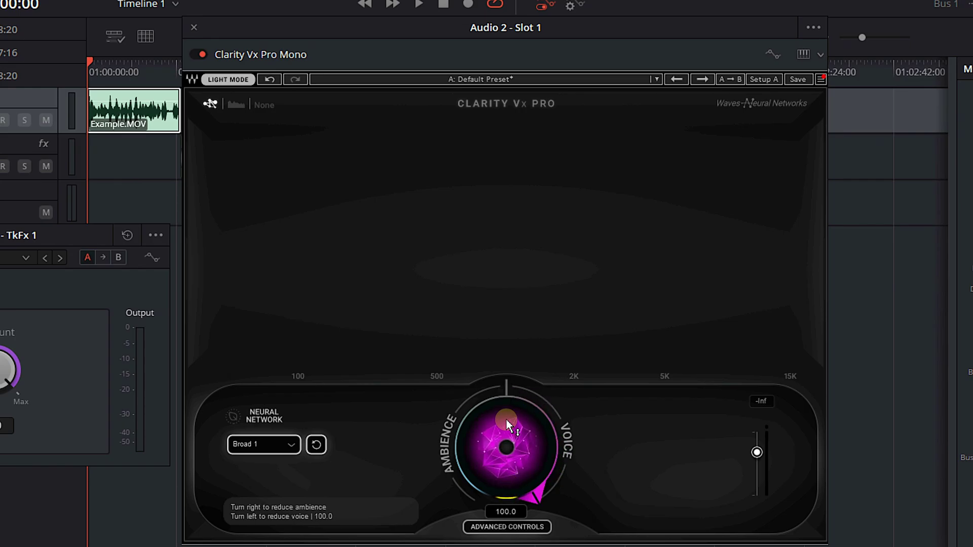
{"action": "left_click_drag", "start_coordinate": [503, 446], "coordinate": [498, 402]}
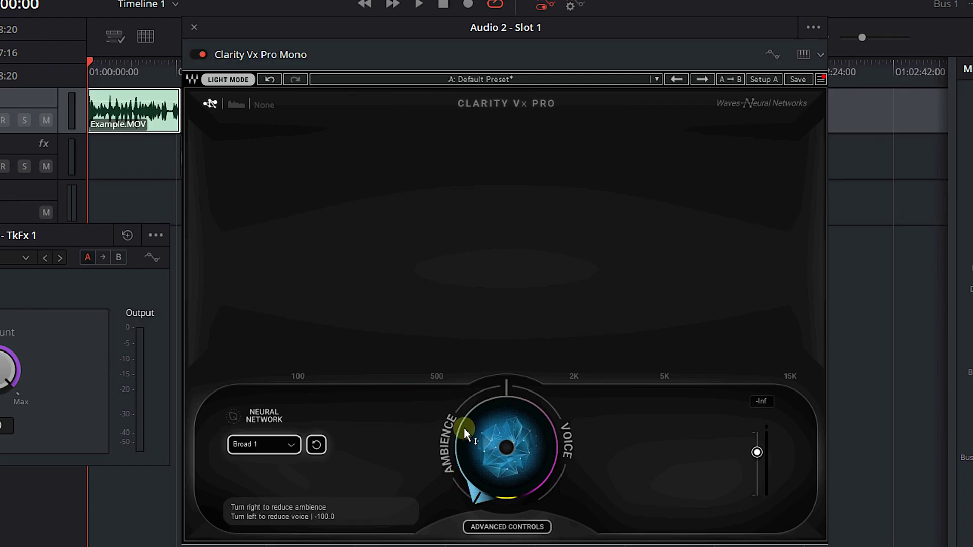
{"action": "mouse_move", "coordinate": [454, 488]}
{"action": "left_mouse_down"}
{"action": "mouse_move", "coordinate": [459, 413]}
{"action": "mouse_move", "coordinate": [506, 392]}
{"action": "mouse_move", "coordinate": [587, 488]}
{"action": "left_mouse_up"}
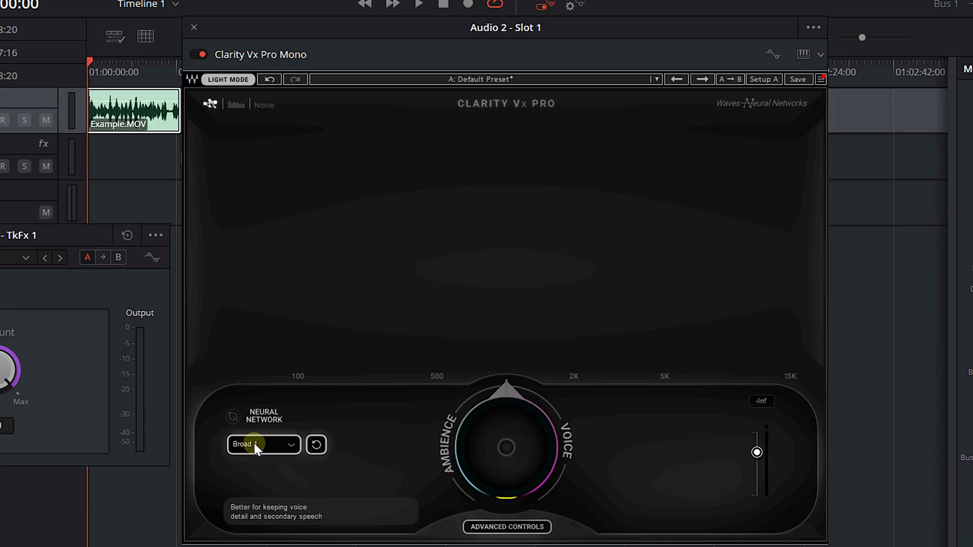
- Set the Clarity Vx Pro neural network to Broad ECO and show the advanced controls
{"action": "scroll", "coordinate": [254, 442], "scroll_direction": "down", "scroll_amount": 1}
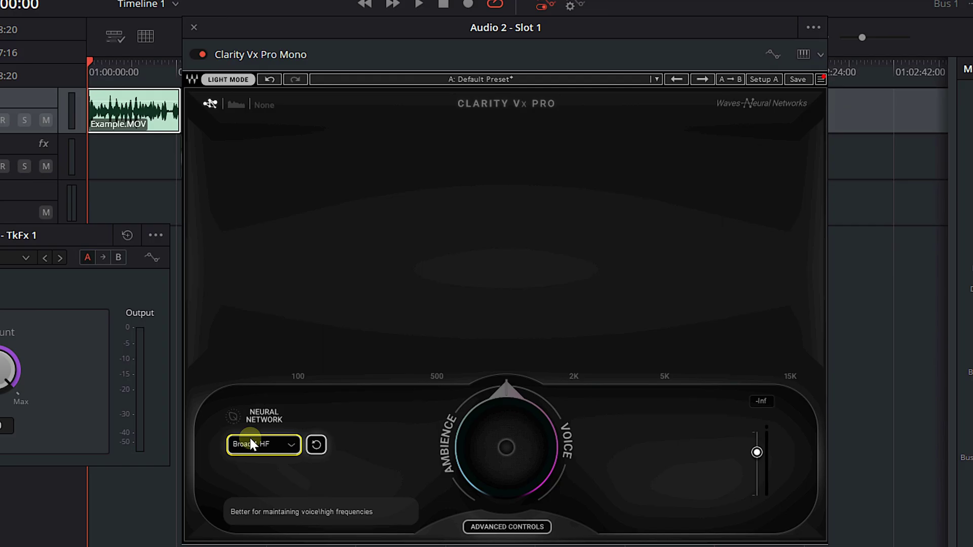
{"action": "scroll", "coordinate": [251, 440], "scroll_direction": "down", "scroll_amount": 1}
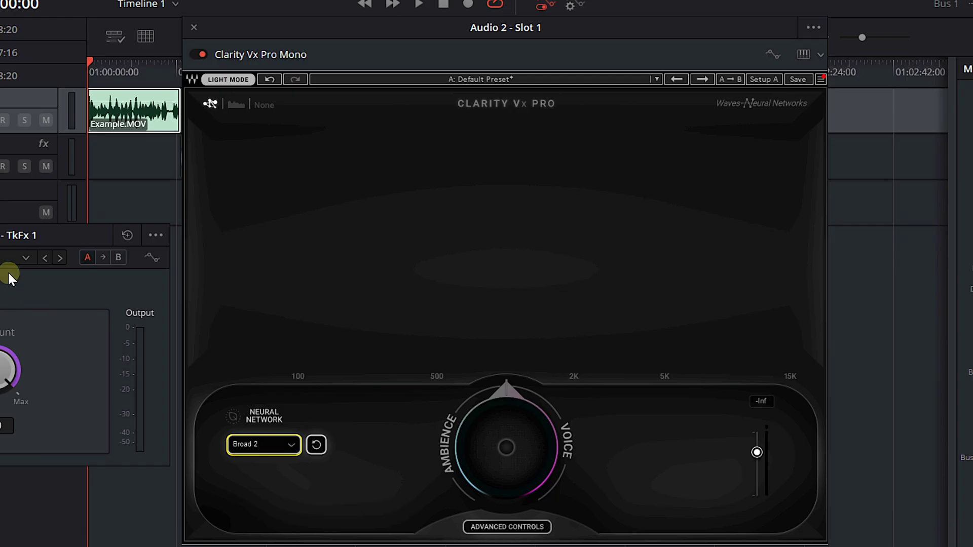
{"action": "left_click", "coordinate": [259, 437]}
{"action": "left_click", "coordinate": [247, 460]}
{"action": "mouse_move", "coordinate": [251, 447]}
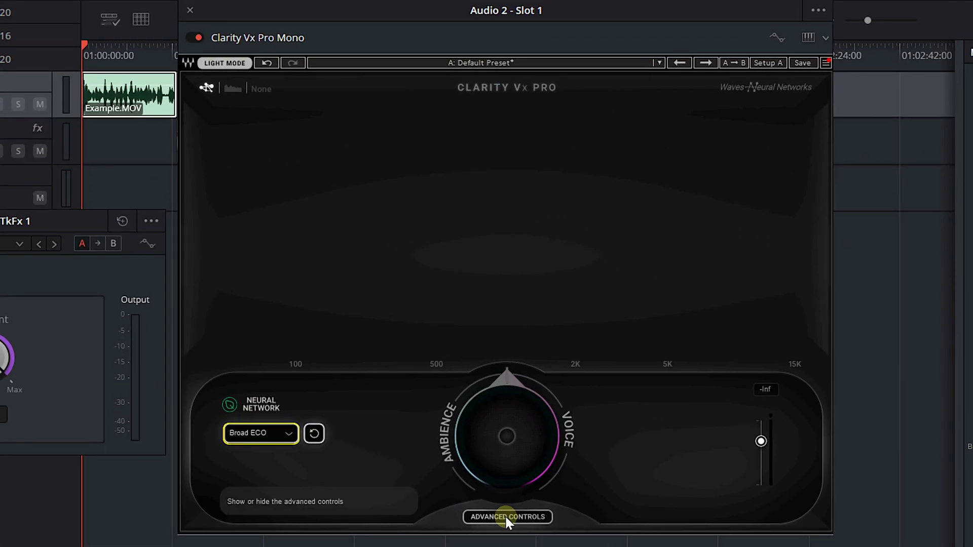
{"action": "left_click", "coordinate": [506, 517]}
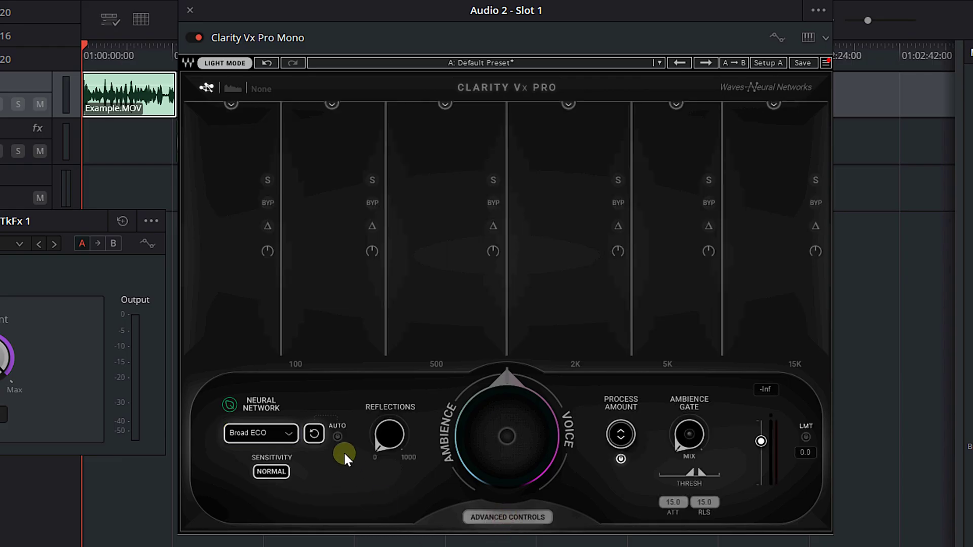
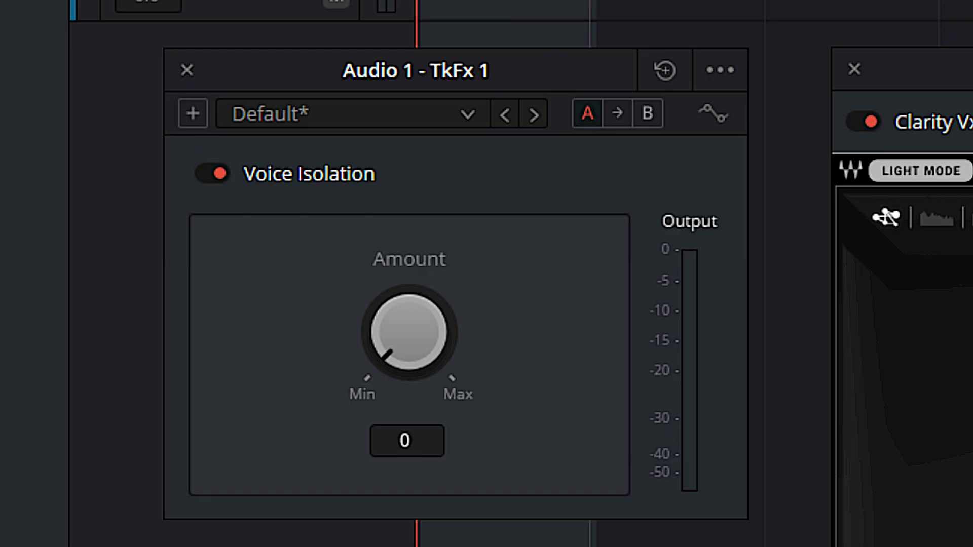
- Play the Audio 1 clip and raise its Voice Isolation amount through 77 to 100
{"action": "key", "text": "space"}
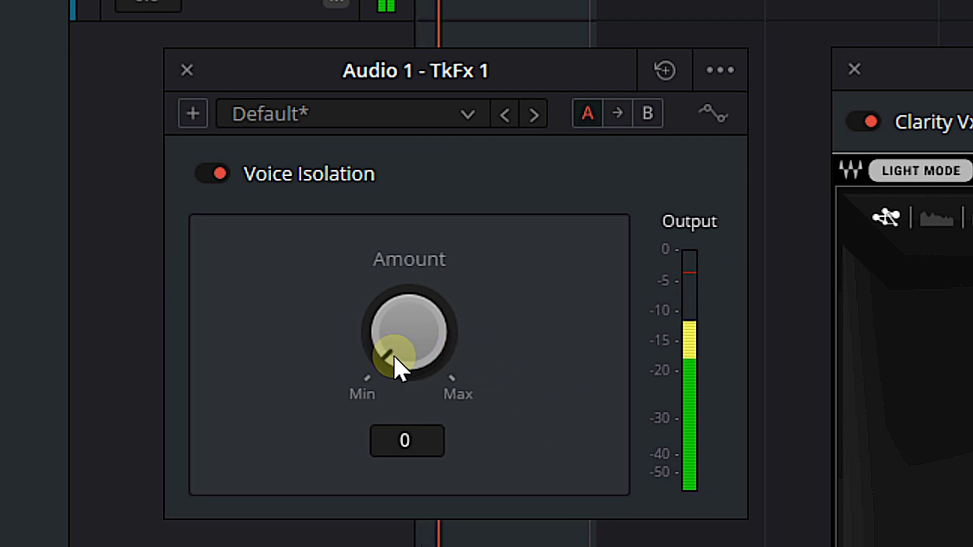
{"action": "left_click_drag", "start_coordinate": [393, 337], "coordinate": [863, 448]}
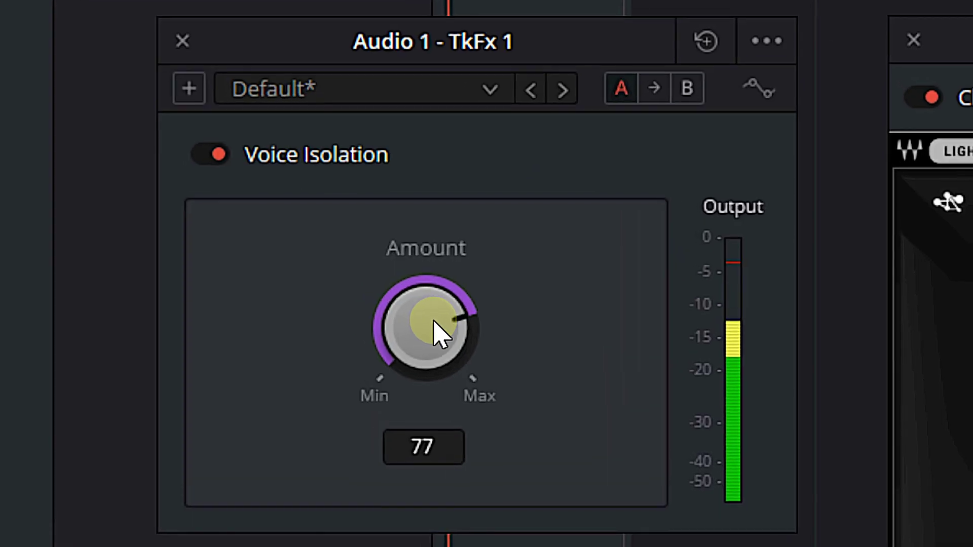
{"action": "left_click_drag", "start_coordinate": [443, 324], "coordinate": [636, 423]}
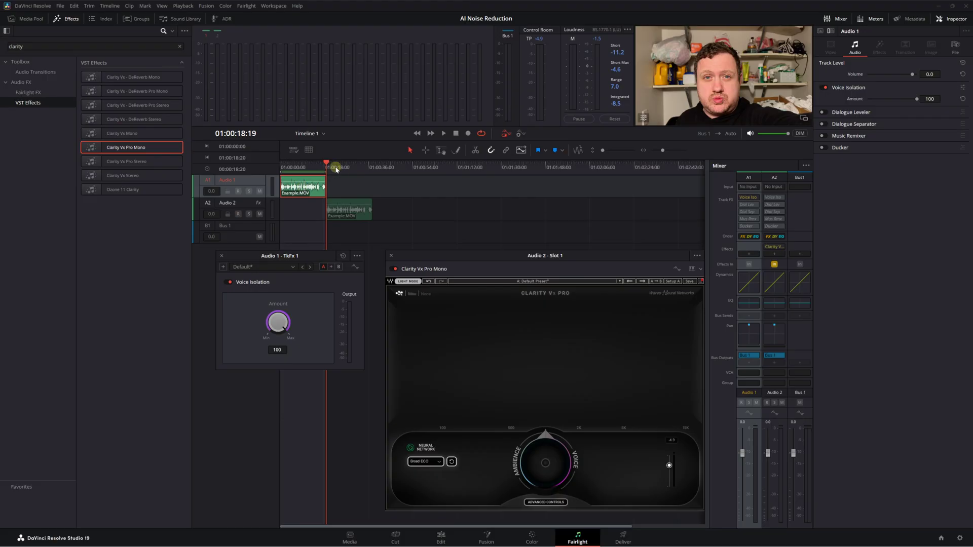
- Mark the Audio 2 clip as the playback range and play it from its start at 01:00:18:20
{"action": "left_click", "coordinate": [343, 168]}
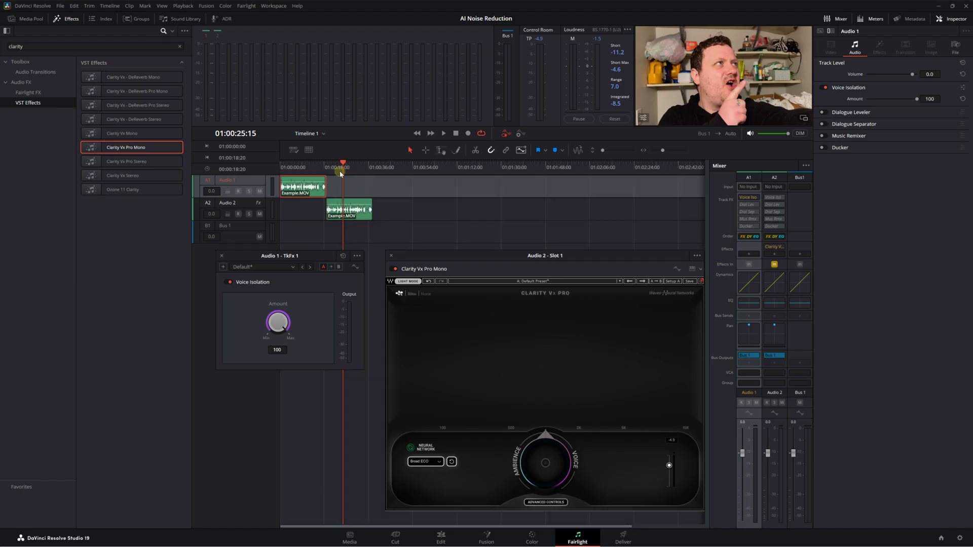
{"action": "key", "text": "x"}
{"action": "left_click", "coordinate": [326, 168]}
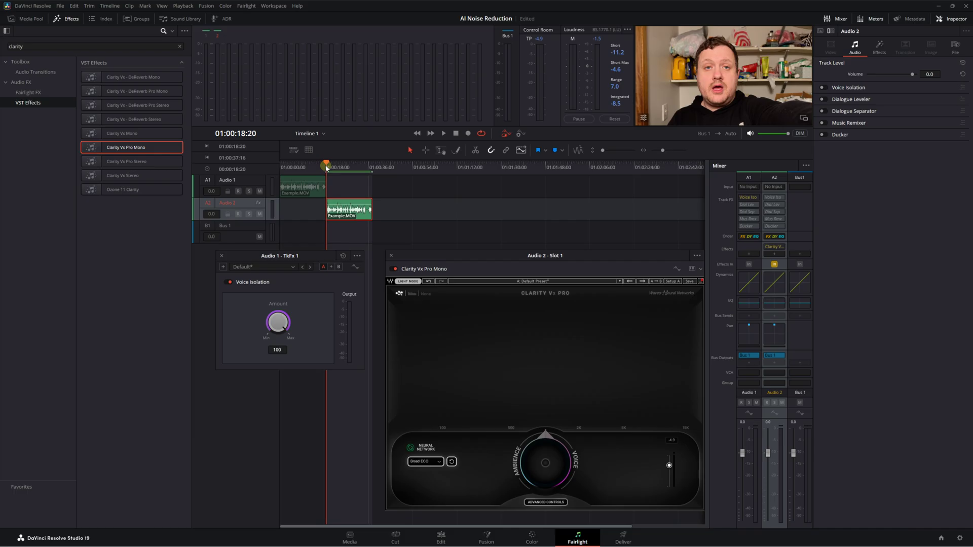
{"action": "key", "text": "space"}
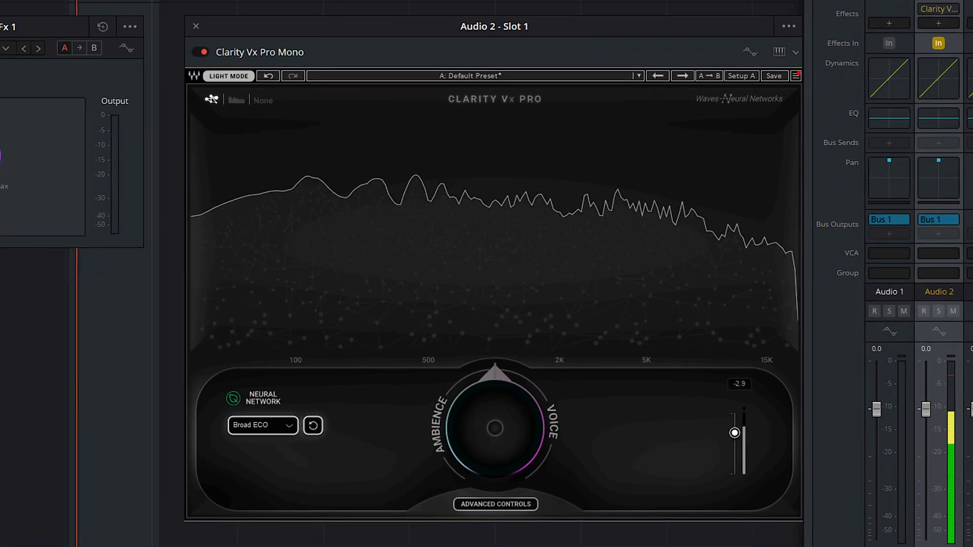
- During playback, turn the Clarity Vx Pro knob toward reducing ambience through 83 to 91
{"action": "left_click_drag", "start_coordinate": [495, 478], "coordinate": [495, 404]}
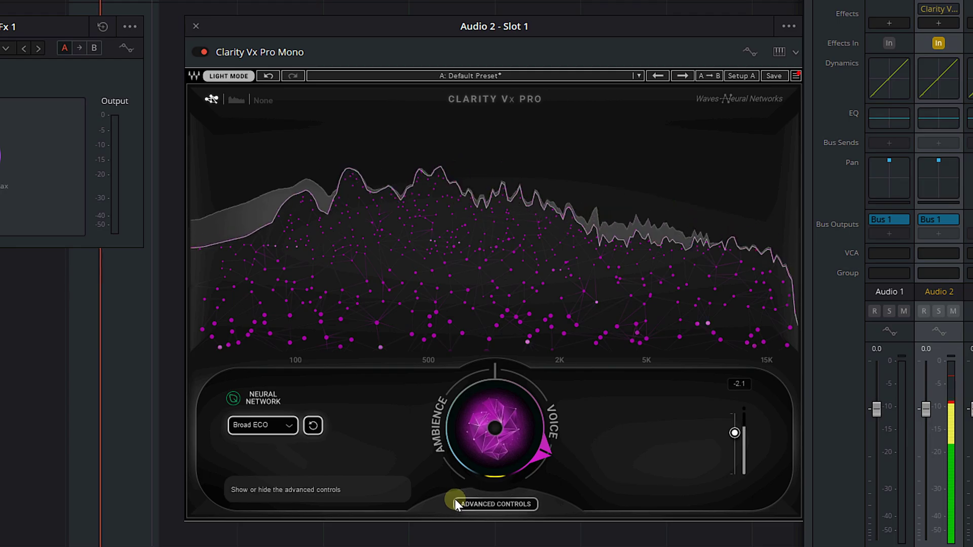
{"action": "left_click_drag", "start_coordinate": [495, 404], "coordinate": [495, 394]}
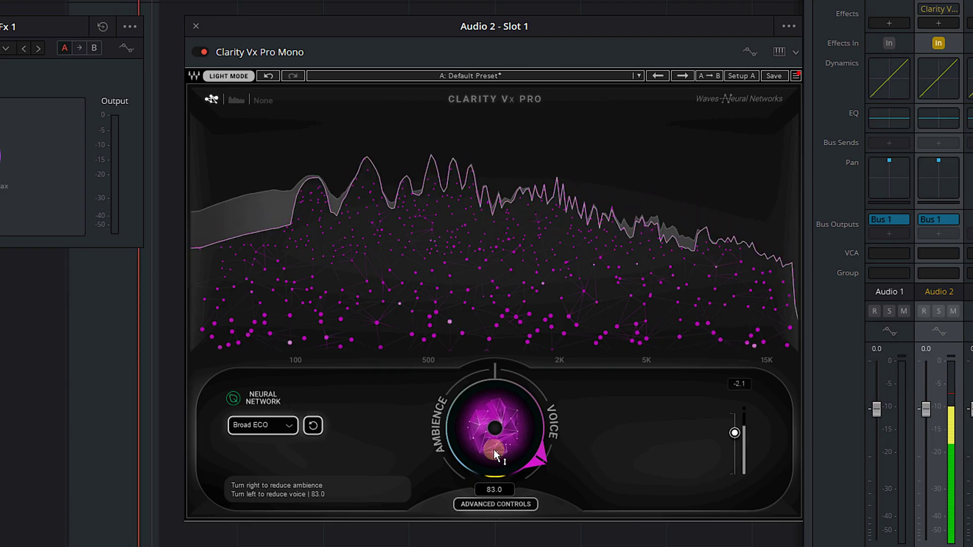
{"action": "mouse_move", "coordinate": [495, 454]}
{"action": "left_mouse_down"}
{"action": "mouse_move", "coordinate": [496, 430]}
{"action": "mouse_move", "coordinate": [496, 459]}
{"action": "left_mouse_up"}
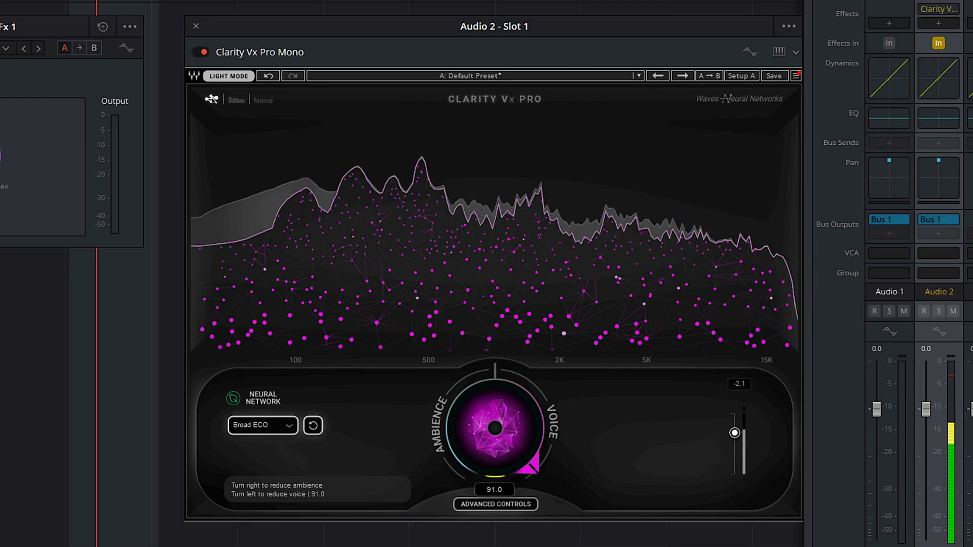